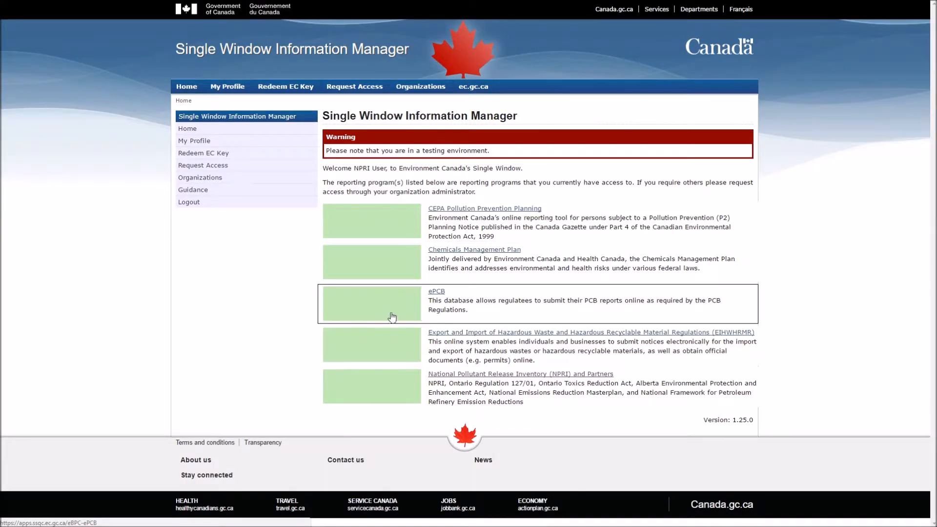
- Open the National Pollutant Release Inventory (NPRI) and Partners program and search for Environment and Climate Change Canada's 2016 DNMC reports
{"action": "left_click", "coordinate": [385, 382]}
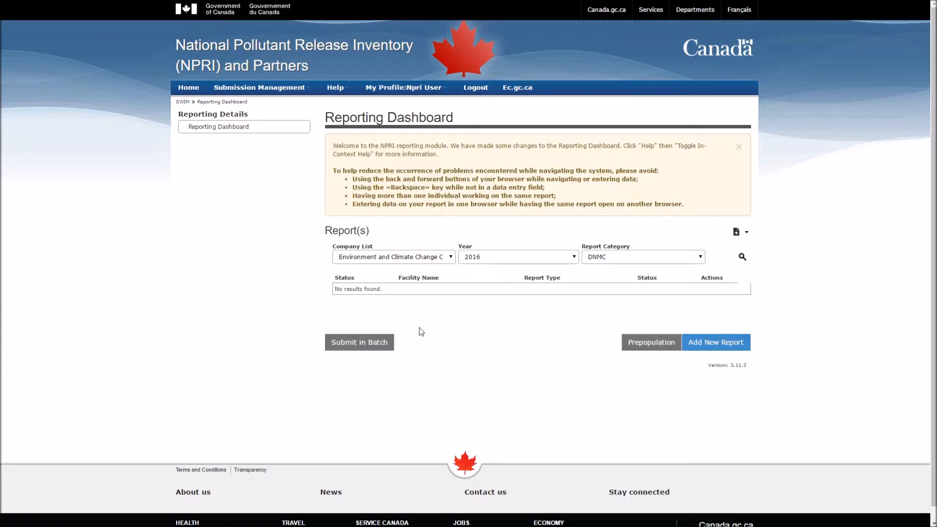
{"action": "left_click", "coordinate": [444, 256]}
{"action": "left_click", "coordinate": [453, 257]}
{"action": "left_click", "coordinate": [535, 258]}
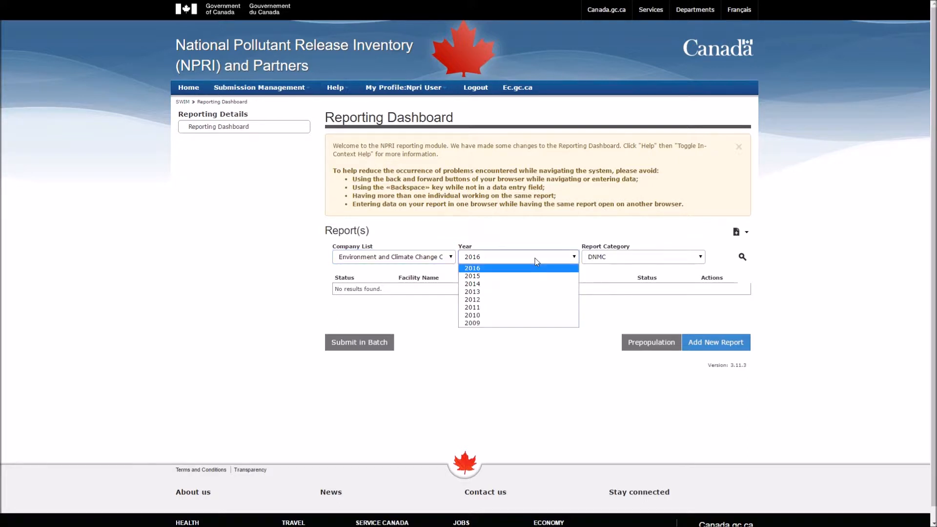
{"action": "left_click", "coordinate": [534, 258]}
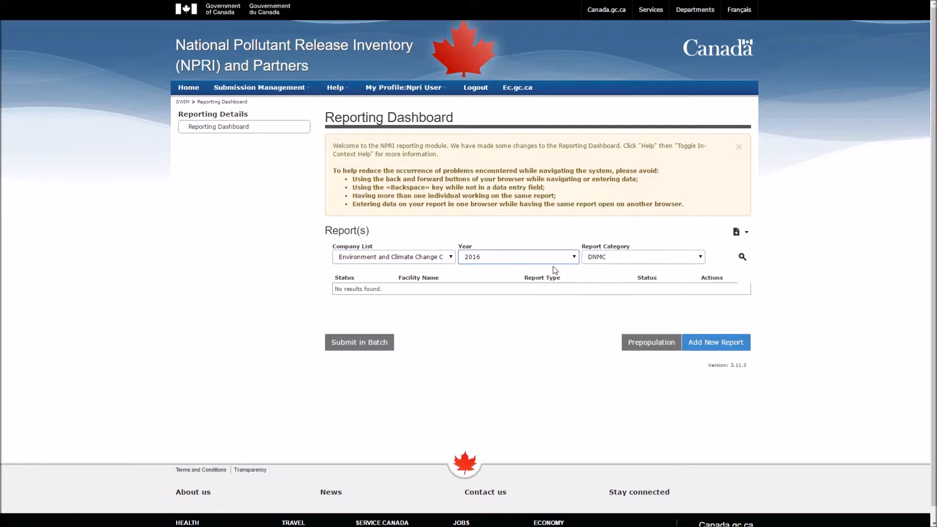
{"action": "left_click", "coordinate": [668, 259]}
{"action": "left_click", "coordinate": [668, 259]}
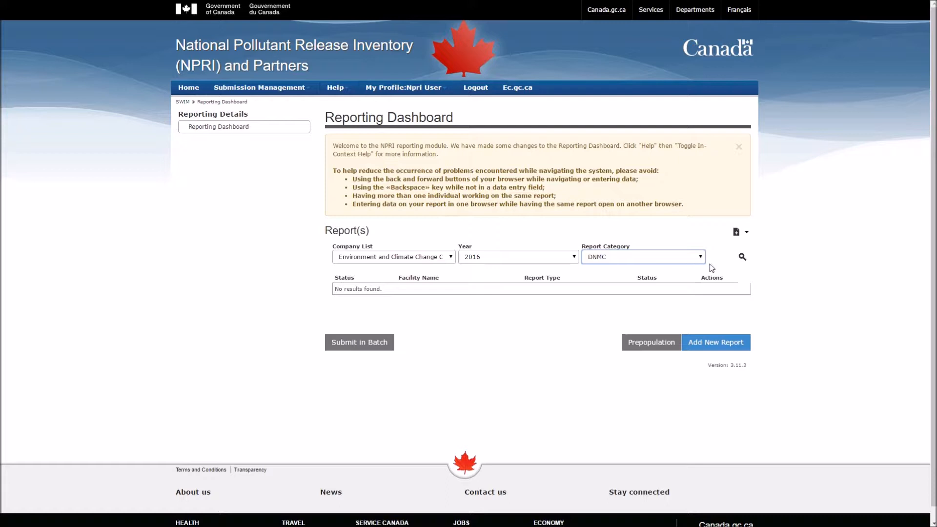
{"action": "left_click", "coordinate": [742, 258]}
- Add a new 2016 DNMC report for the facility NPRI Facility 2 - DNMC
{"action": "left_click", "coordinate": [718, 344]}
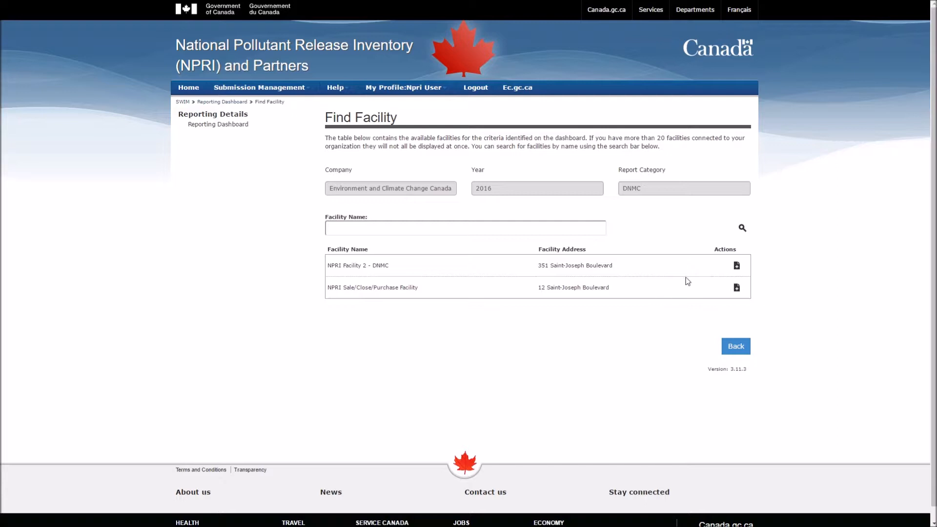
{"action": "left_click", "coordinate": [736, 266]}
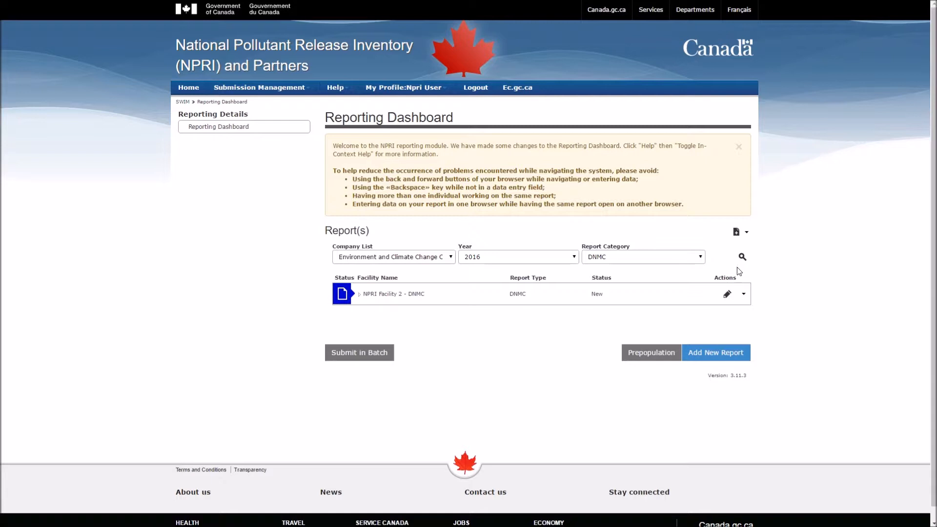
- Edit the new facility report, select NPRI as its only applicable program, and save the program selection
{"action": "left_click", "coordinate": [727, 295]}
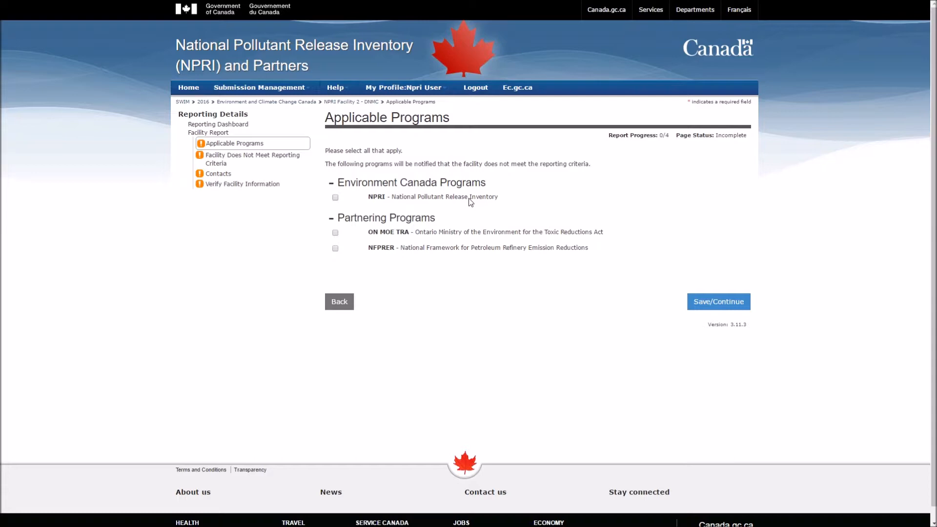
{"action": "left_click", "coordinate": [708, 305]}
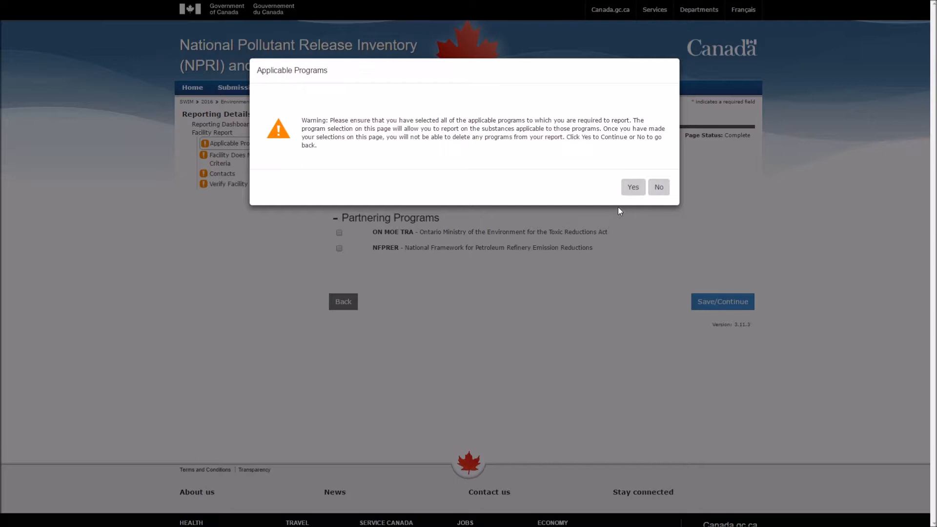
{"action": "left_click", "coordinate": [629, 191]}
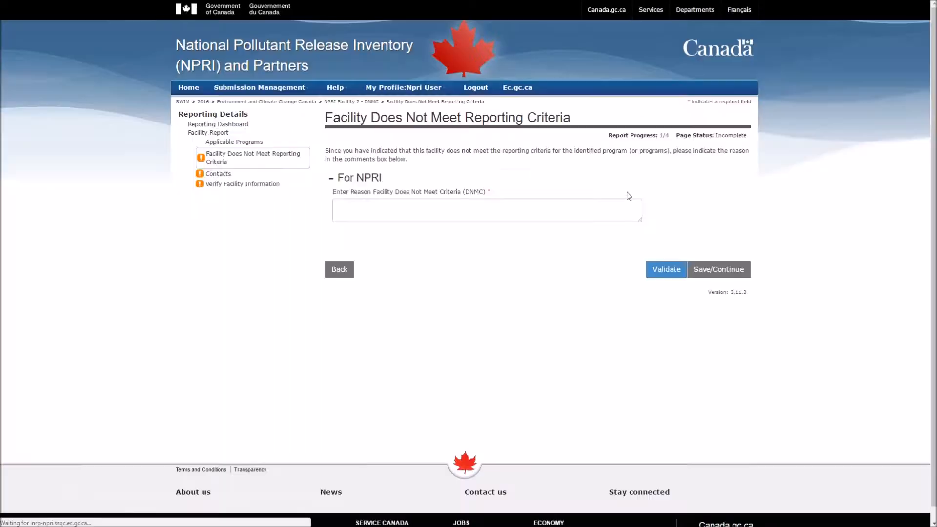
- Enter and save the DNMC reason: "Construction on facility from July to October was performed and did not meet reporting requirements for the remainder of the year"
{"action": "left_click", "coordinate": [616, 209]}
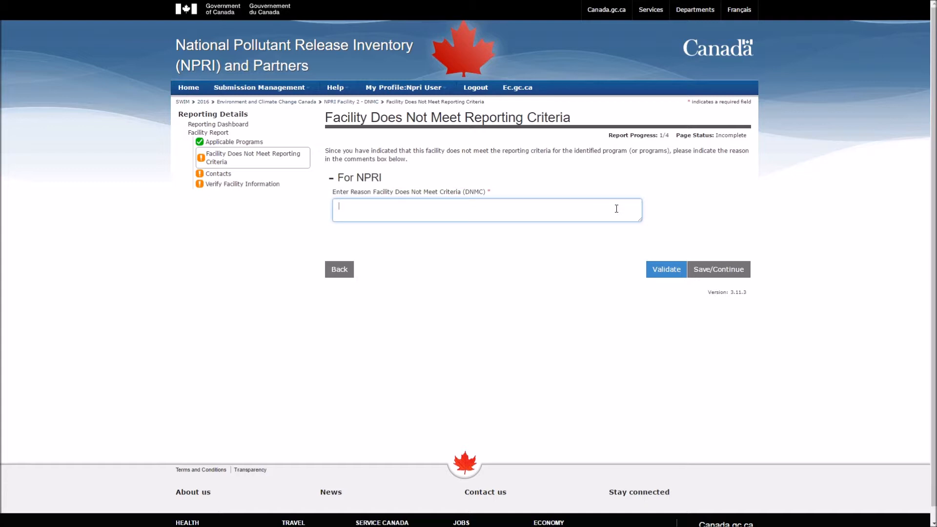
{"action": "type", "text": "Construction on facility from July to October was performed and did not meet reporting requirements for the remainder of the year"}
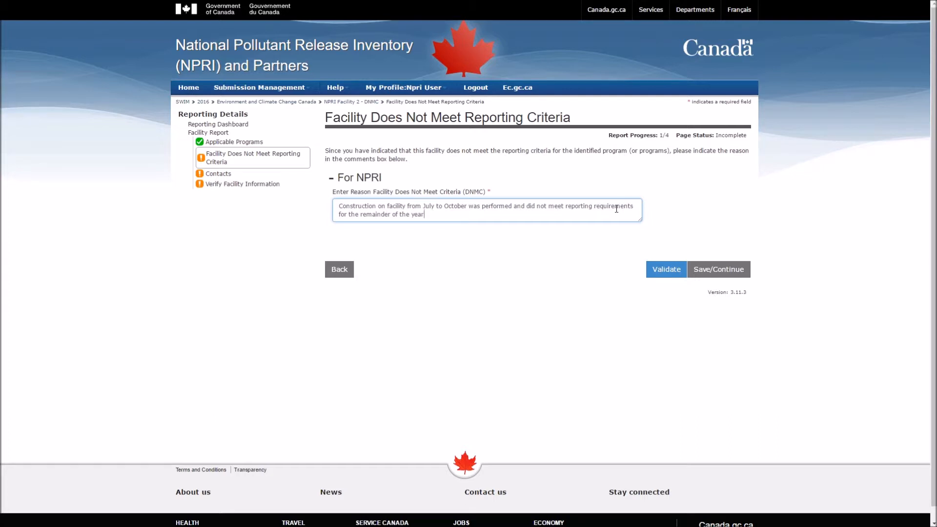
{"action": "left_click", "coordinate": [671, 239]}
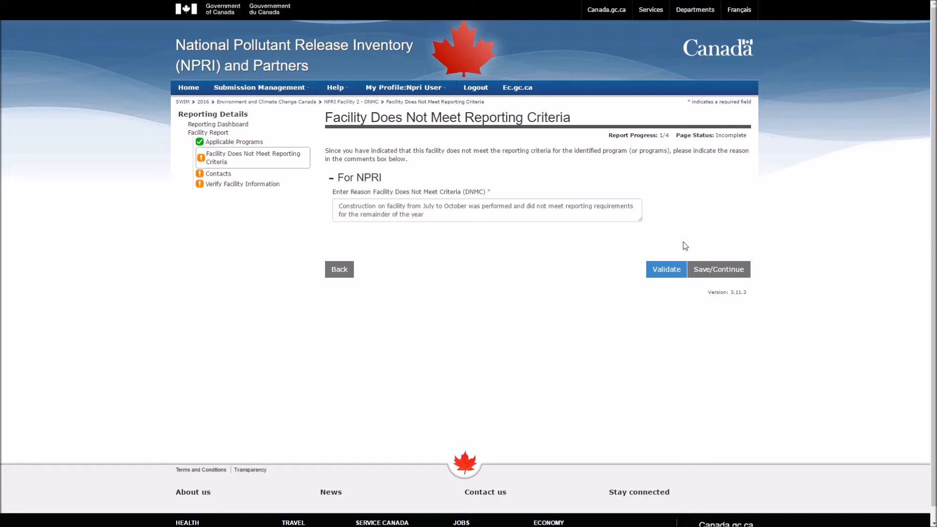
{"action": "left_click", "coordinate": [717, 271]}
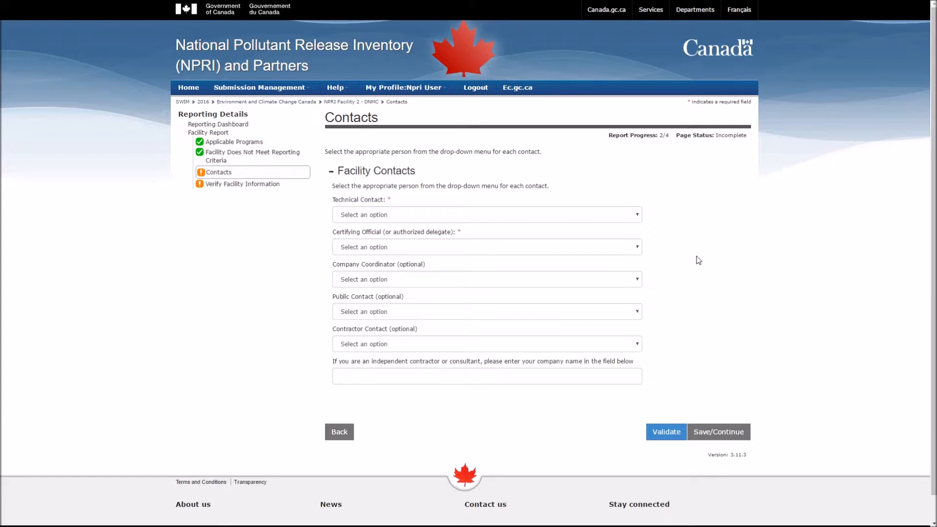
- Choose the required technical contact and certifying official for the facility, and save the contacts
{"action": "left_click", "coordinate": [637, 217]}
{"action": "left_click", "coordinate": [631, 237]}
{"action": "left_click", "coordinate": [633, 247]}
{"action": "left_click", "coordinate": [626, 268]}
{"action": "left_click", "coordinate": [730, 433]}
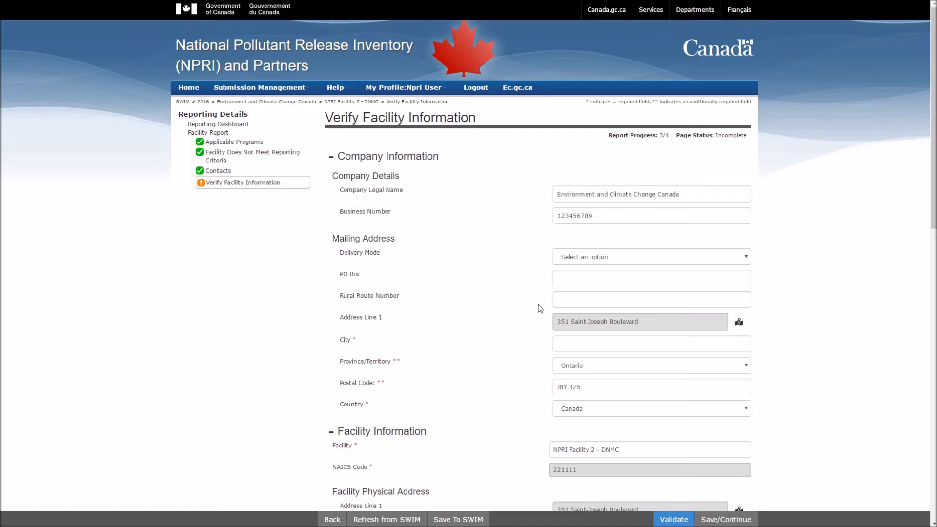
- Validate the facility information, set the missing mailing address city to Gatineau, and save the section
{"action": "left_click", "coordinate": [671, 521]}
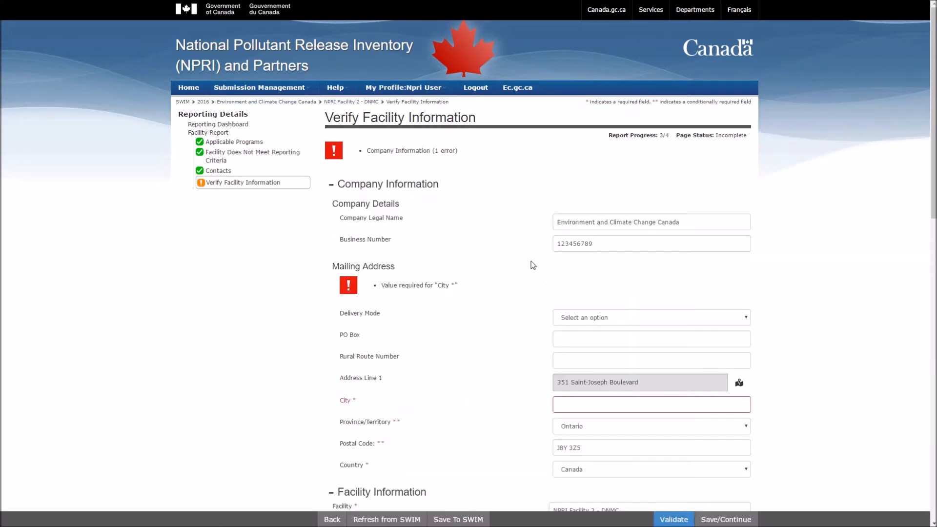
{"action": "left_click", "coordinate": [426, 151]}
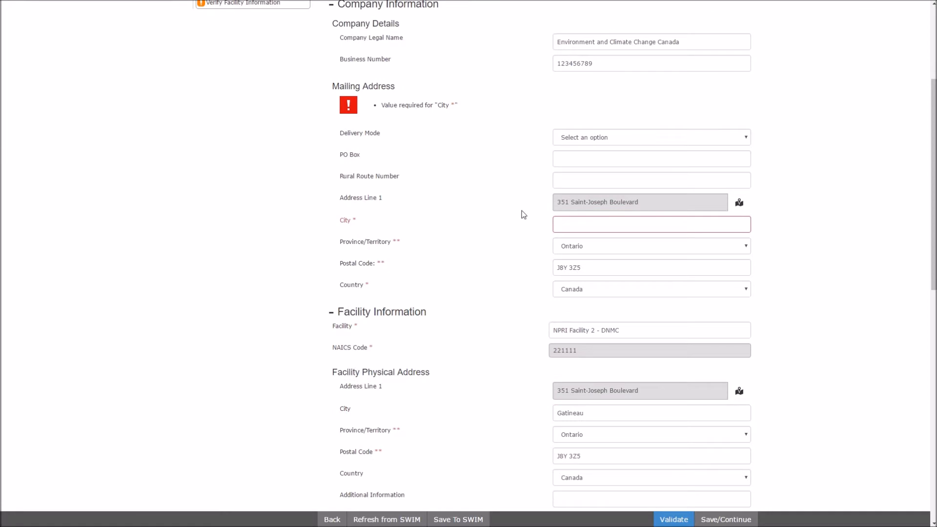
{"action": "left_click", "coordinate": [567, 227]}
{"action": "type", "text": "Gatineau"}
{"action": "left_click", "coordinate": [798, 264]}
{"action": "left_click", "coordinate": [678, 520]}
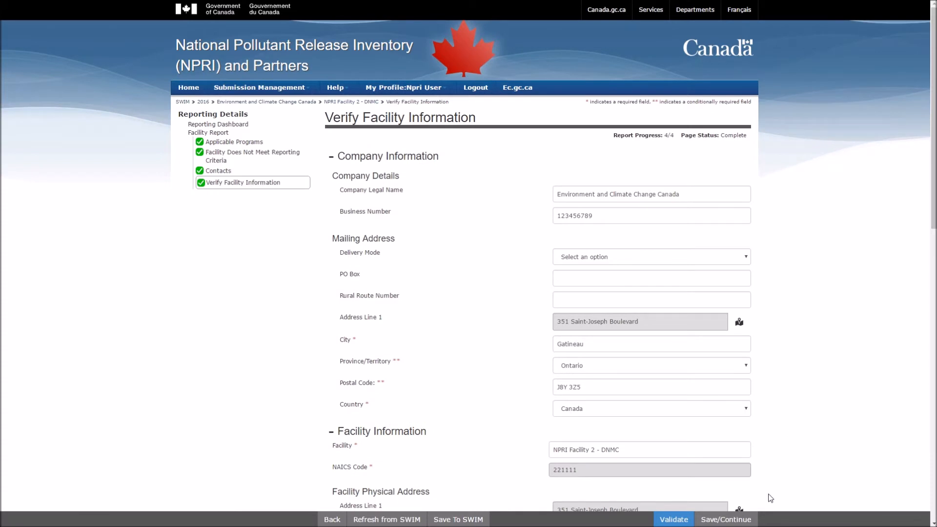
{"action": "left_click", "coordinate": [731, 520]}
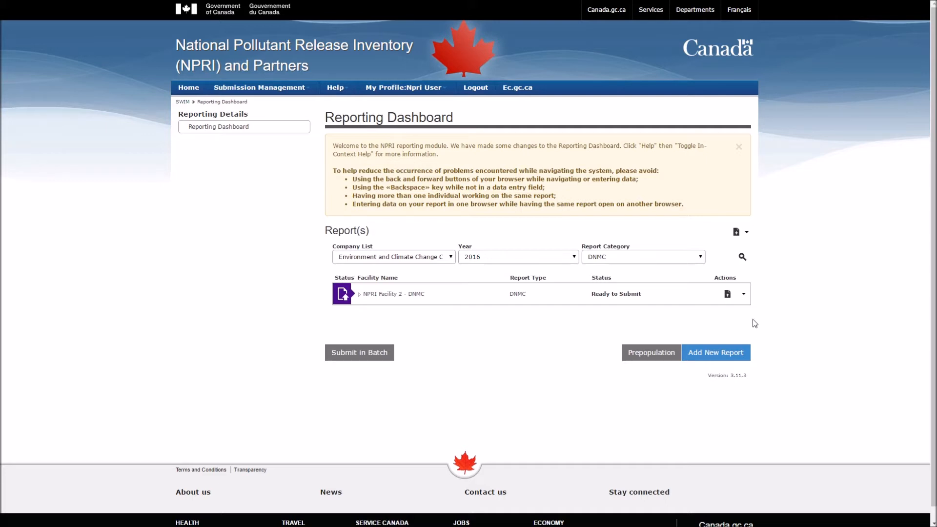
- Submit the NPRI Facility 2 - DNMC report, agreeing to the electronic statement of certification
{"action": "left_click", "coordinate": [743, 296]}
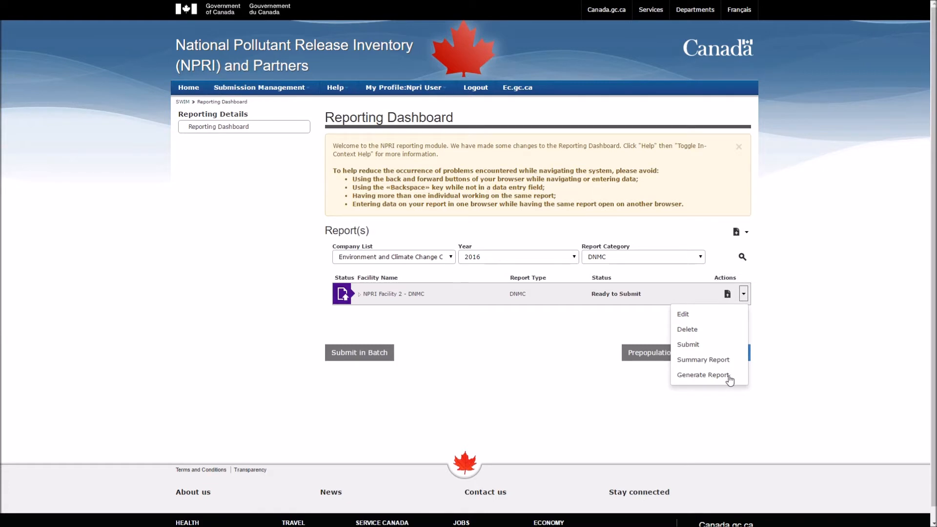
{"action": "left_click", "coordinate": [694, 345]}
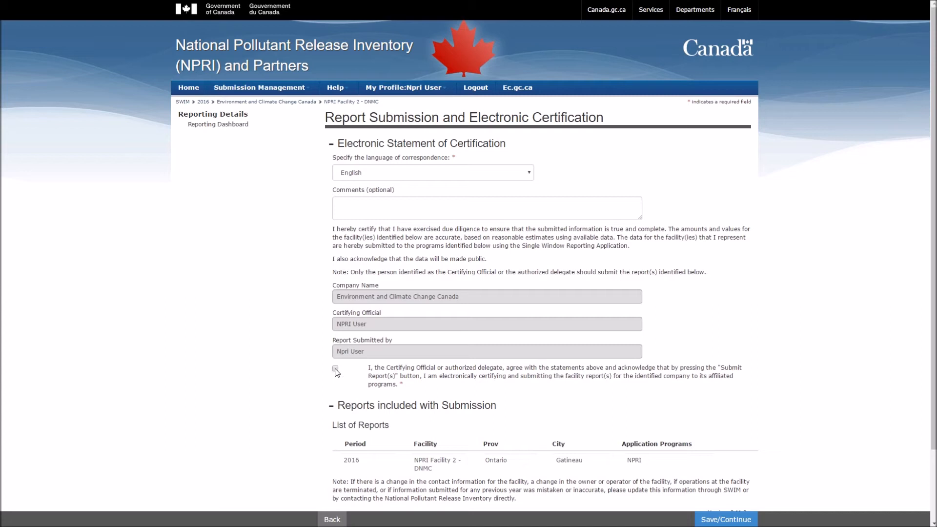
{"action": "left_click", "coordinate": [715, 520]}
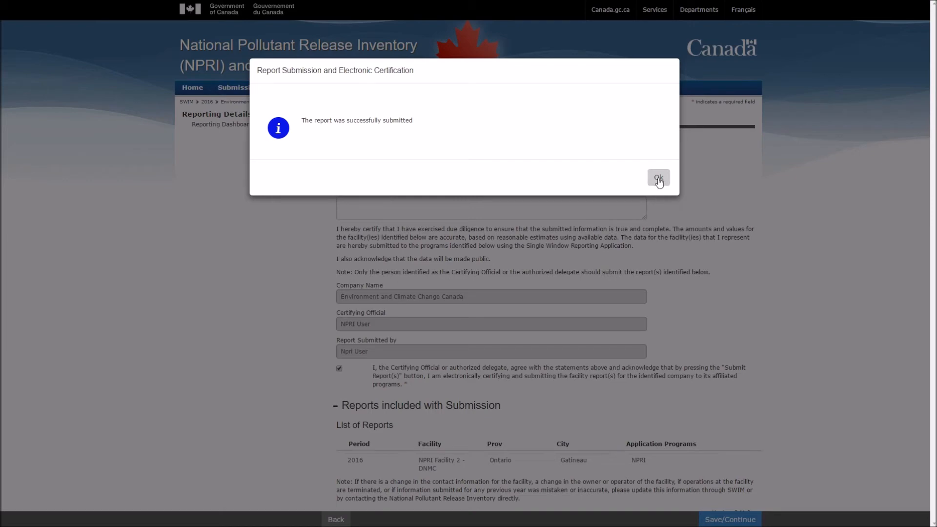
{"action": "left_click", "coordinate": [658, 178]}
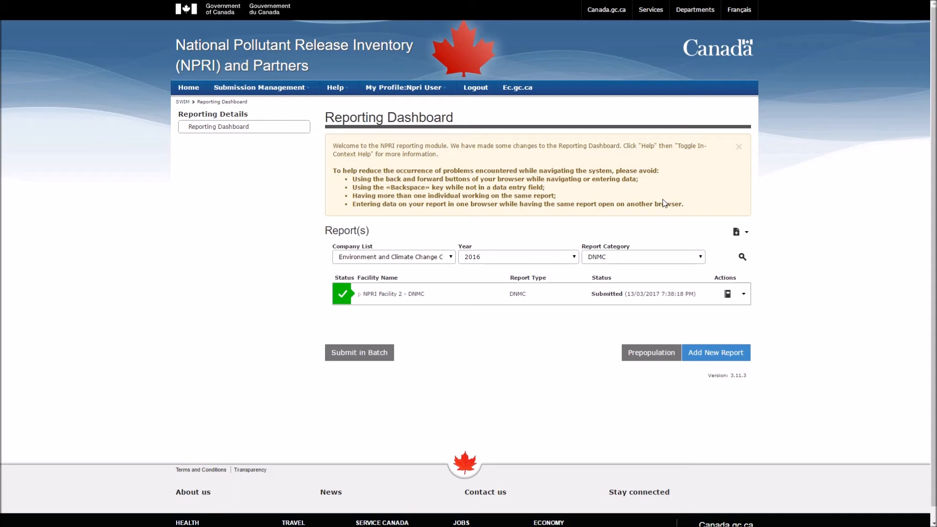
- Review the submitted report's status, expanded facility details, report version, and available actions
{"action": "left_click_drag", "start_coordinate": [589, 294], "coordinate": [700, 303]}
{"action": "left_click", "coordinate": [698, 310]}
{"action": "left_click", "coordinate": [359, 294]}
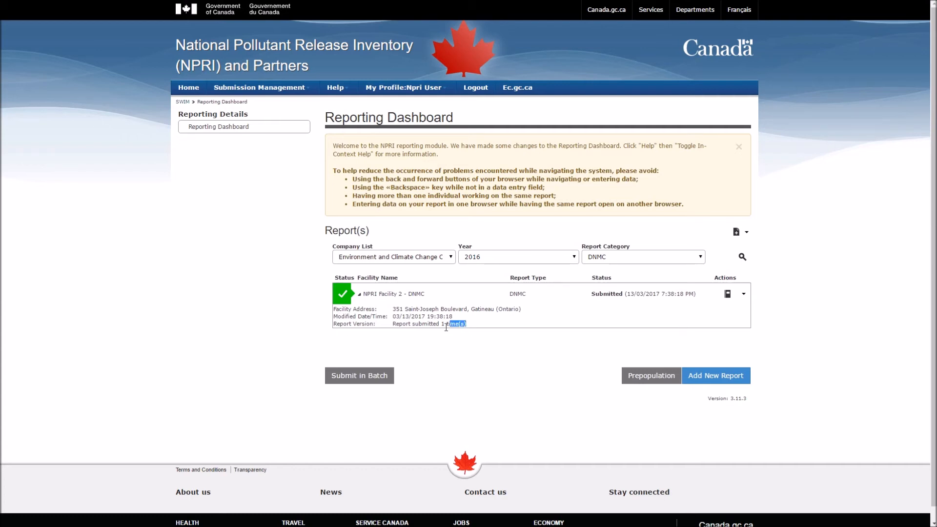
{"action": "left_click_drag", "start_coordinate": [393, 324], "coordinate": [456, 323]}
{"action": "left_click", "coordinate": [469, 338]}
{"action": "left_click", "coordinate": [743, 294]}
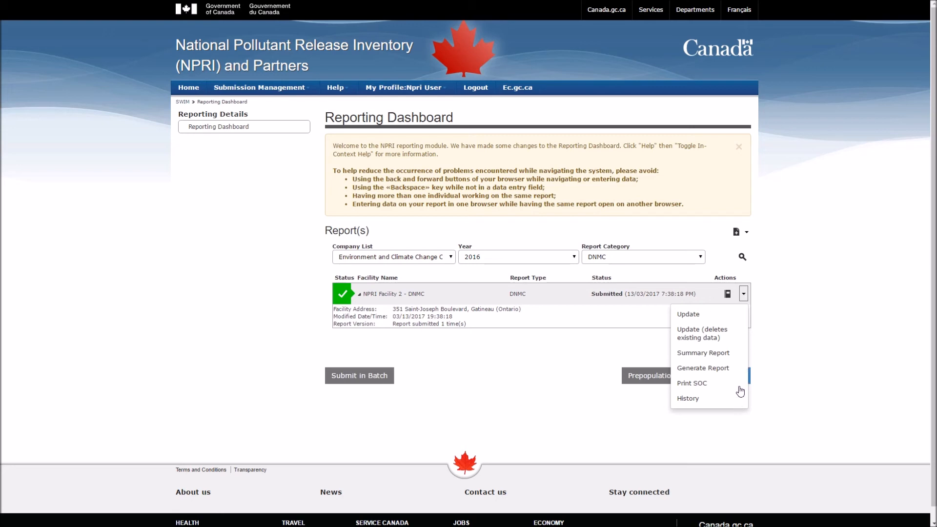
{"action": "left_click", "coordinate": [744, 295]}
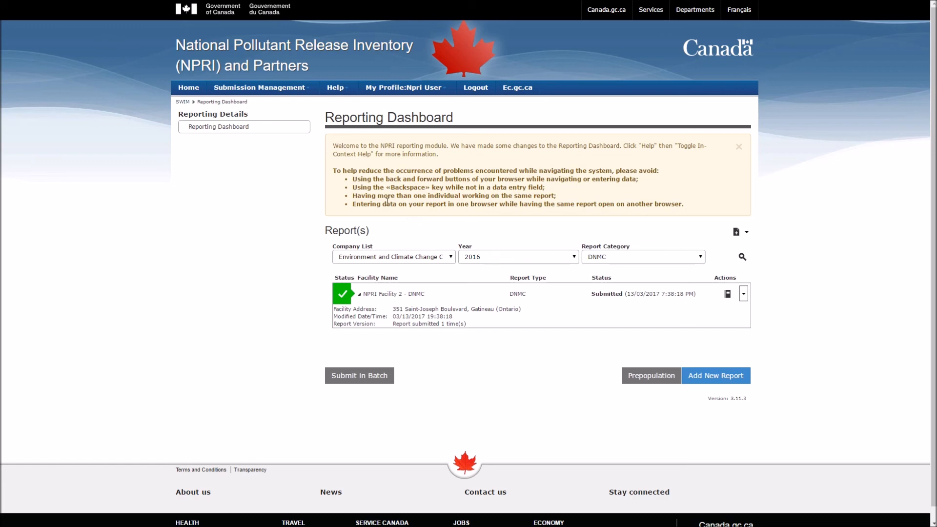
- Open the Contact NPRI help page
{"action": "left_click", "coordinate": [348, 89]}
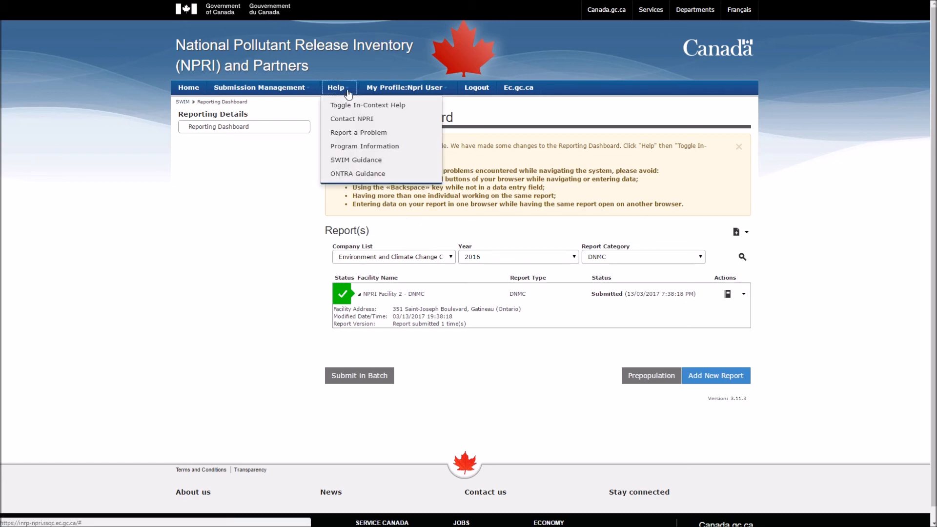
{"action": "left_click", "coordinate": [351, 120]}
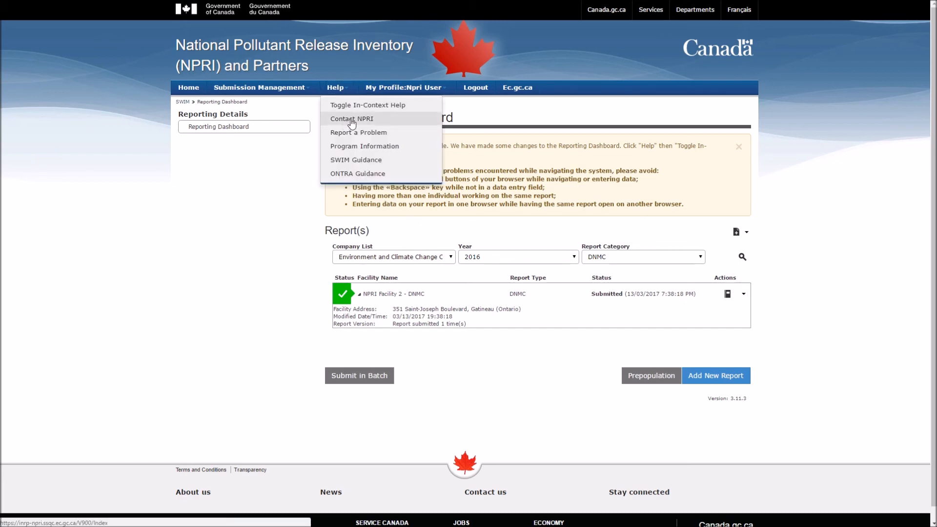